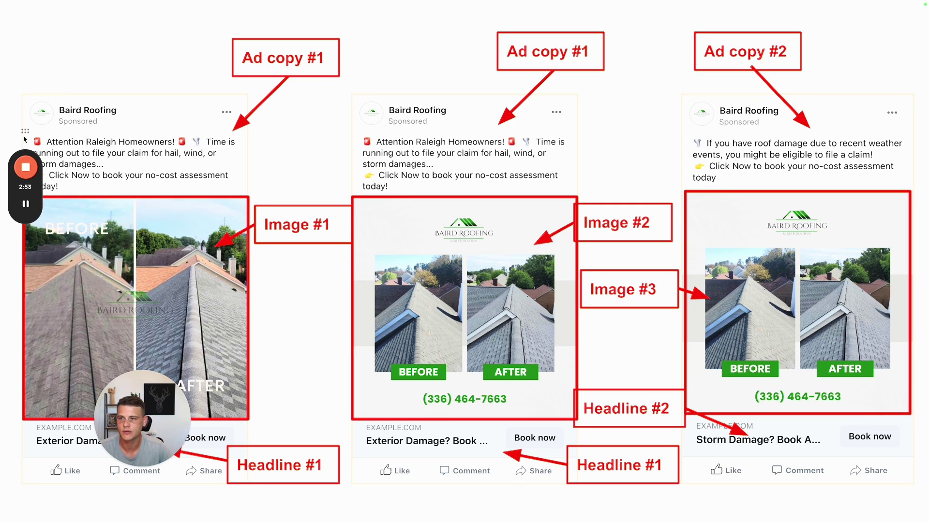
Leave the slide deck and bring up the empty Ads Manager Campaigns page.
drag(29, 135, 911, 271)
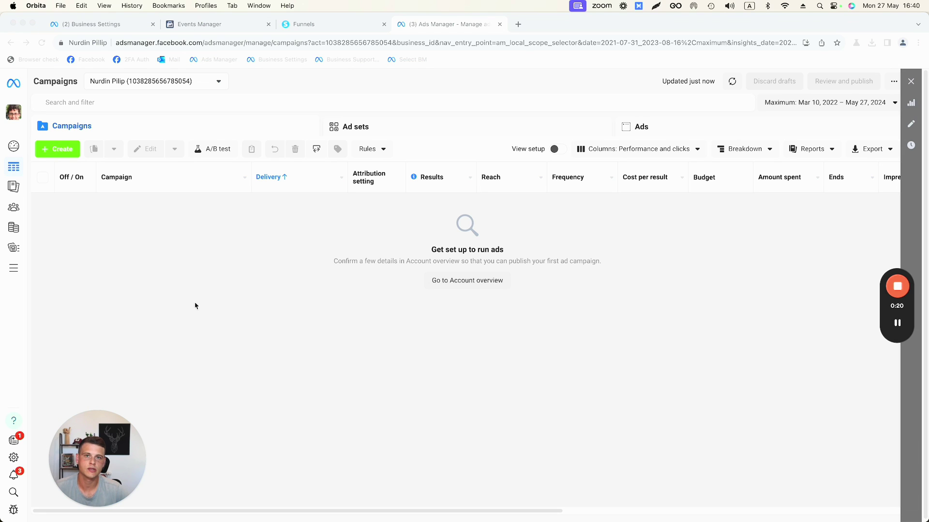
Create a draft New Leads Campaign with the Leads objective using the manual leads setup.
click(150, 264)
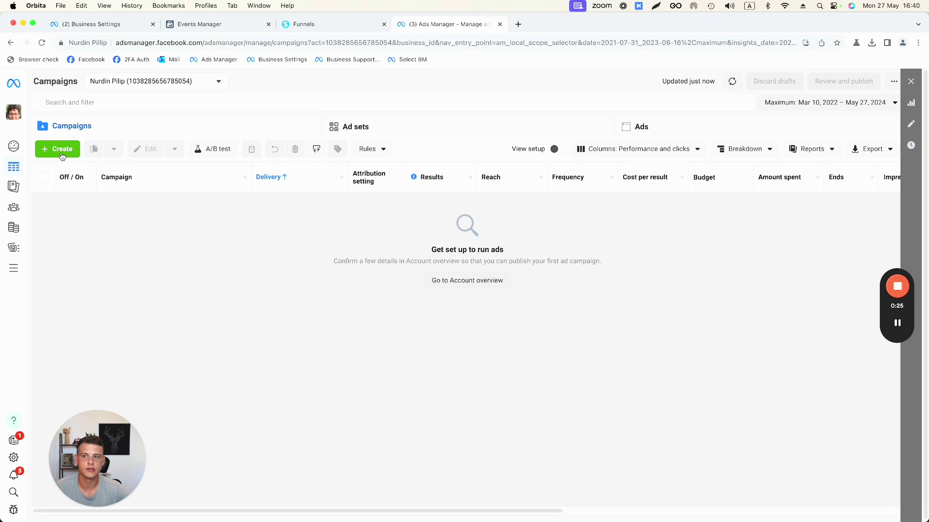
click(60, 149)
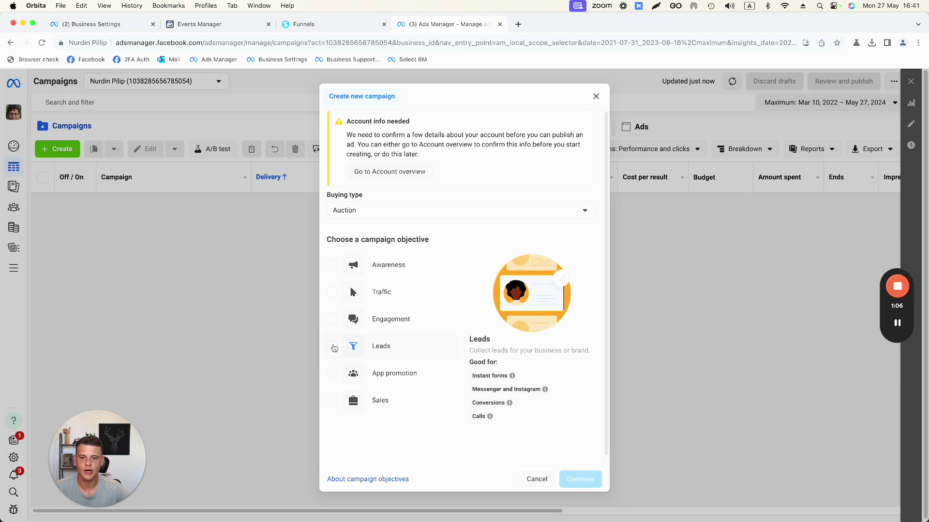
click(335, 348)
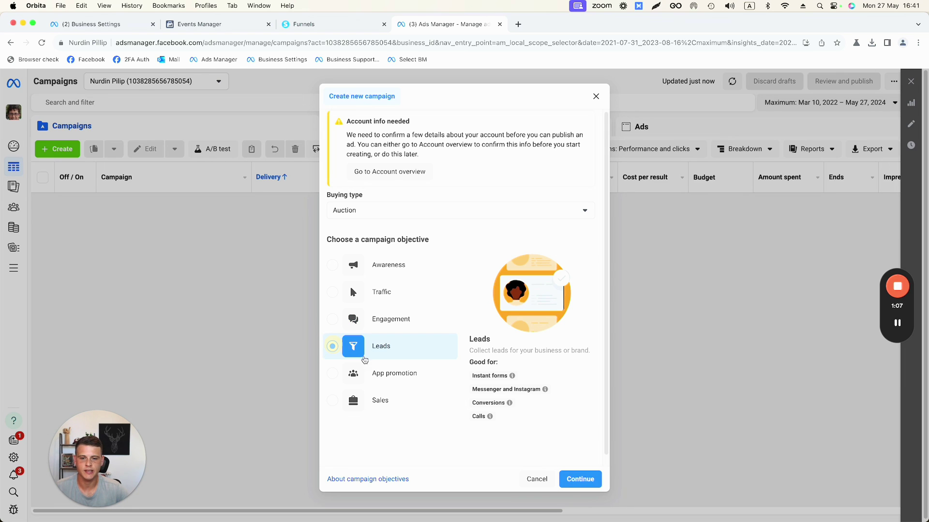
click(580, 479)
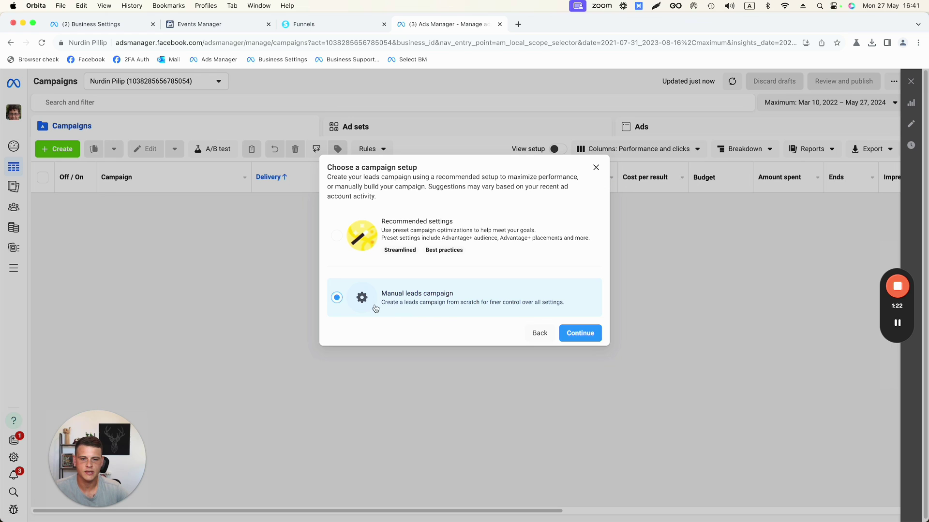
click(580, 333)
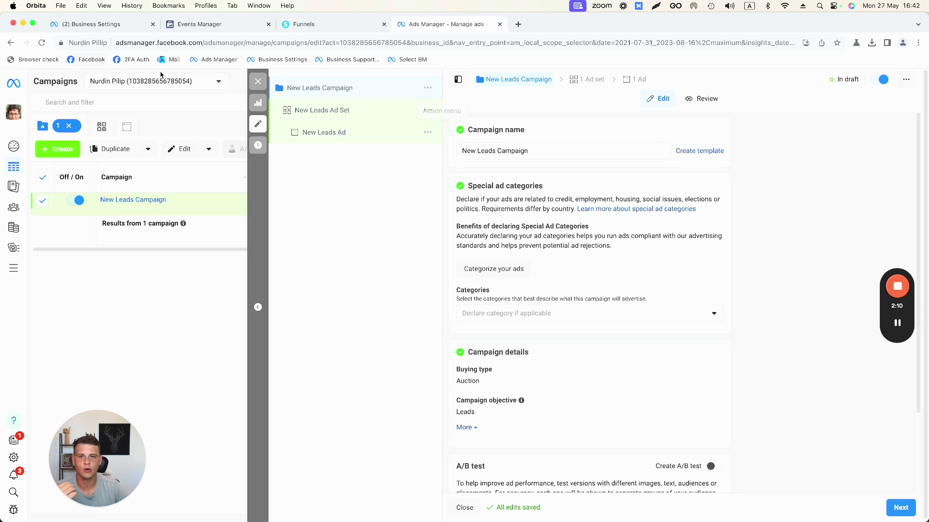
Switch Dynamic creative on for New Leads Ad Set and confirm the popup.
click(334, 110)
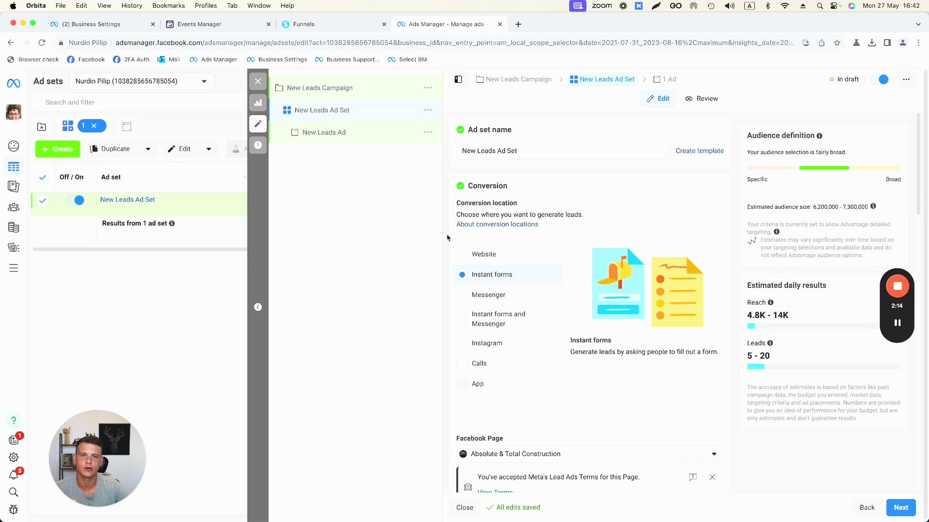
scroll(447, 237, down, 10)
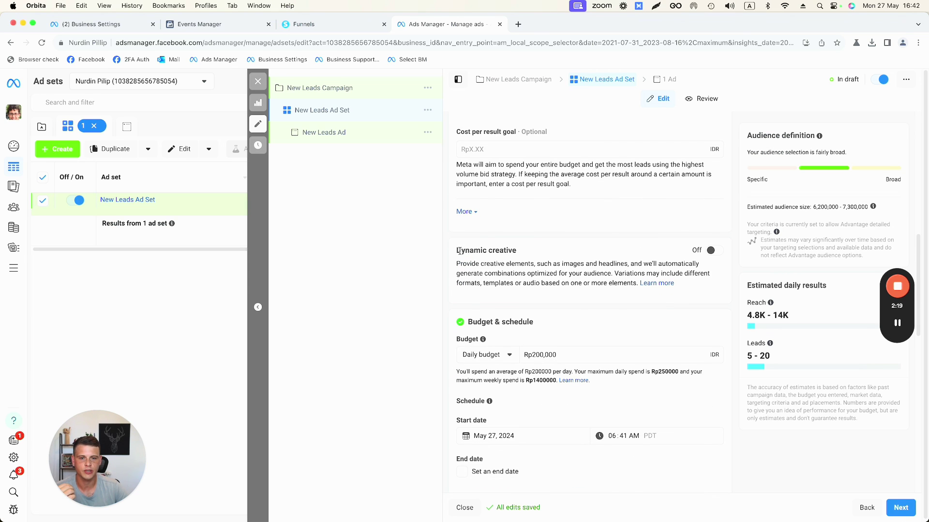
drag(457, 250, 600, 244)
click(532, 270)
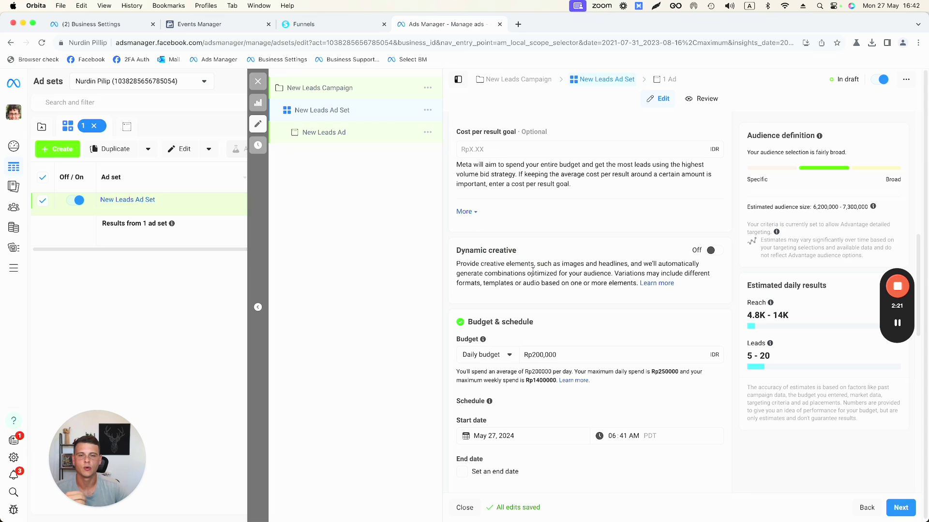
click(710, 251)
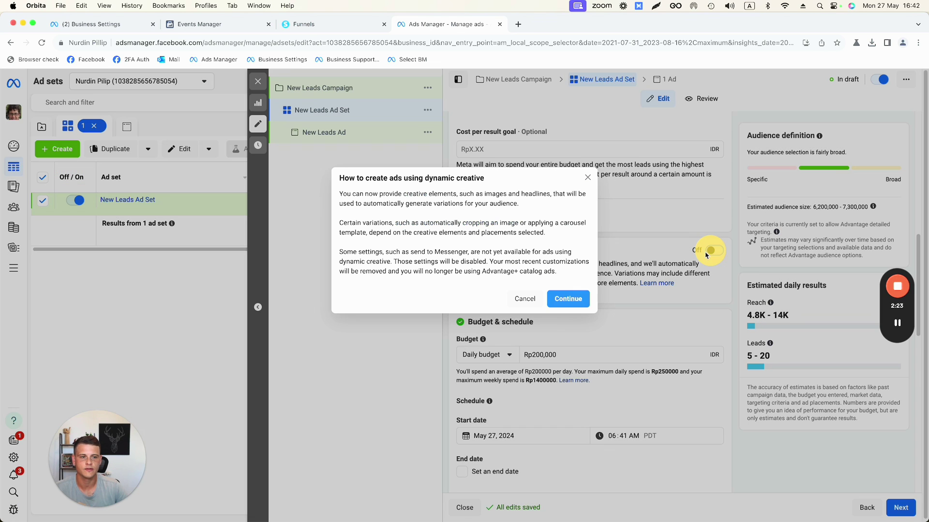
click(562, 299)
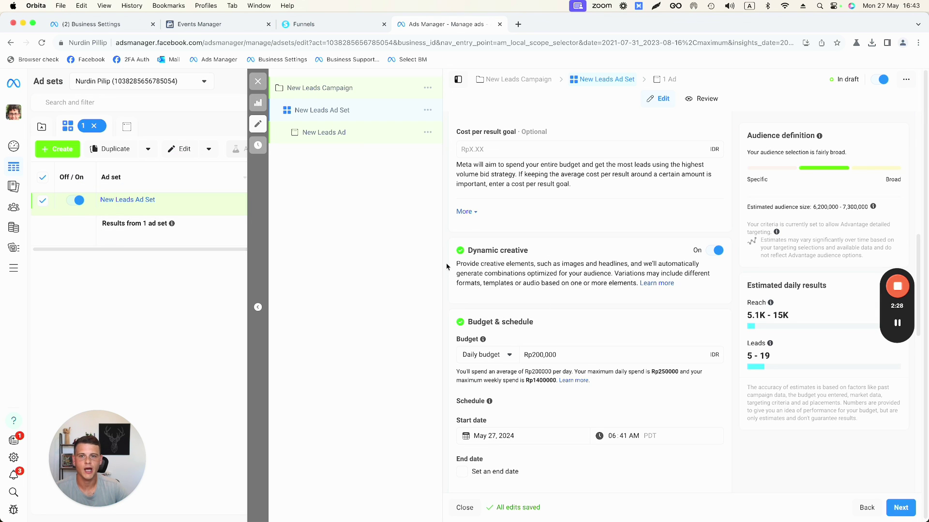
Add images 1.png, 3.png and 2.png as the media of New Leads Ad.
click(336, 140)
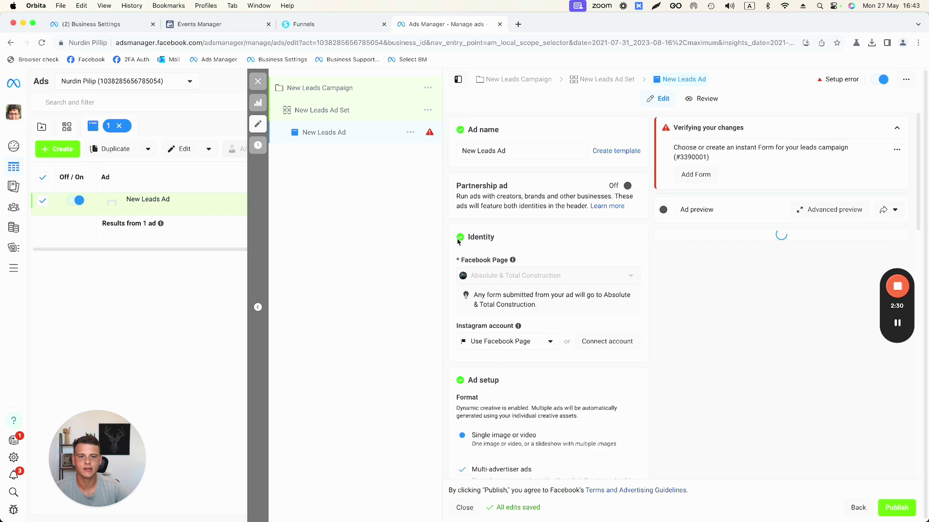
scroll(448, 239, down, 4)
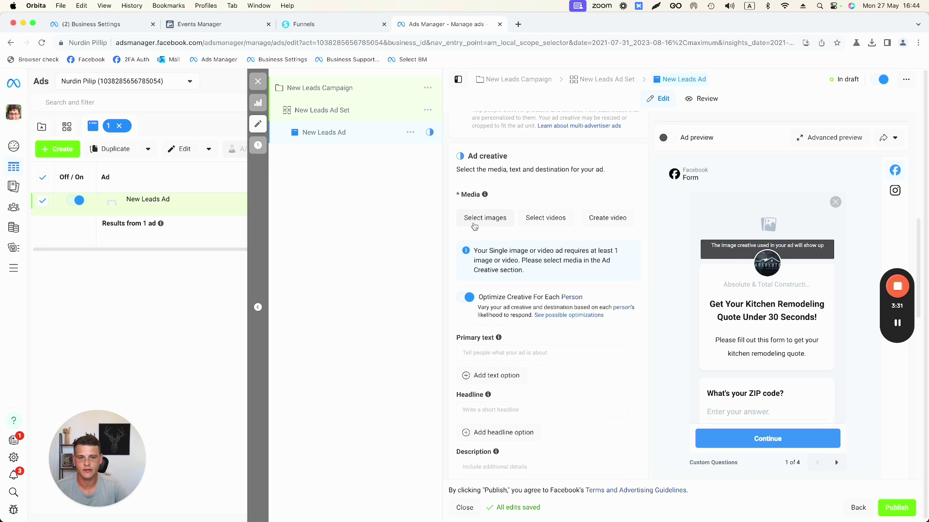
click(488, 224)
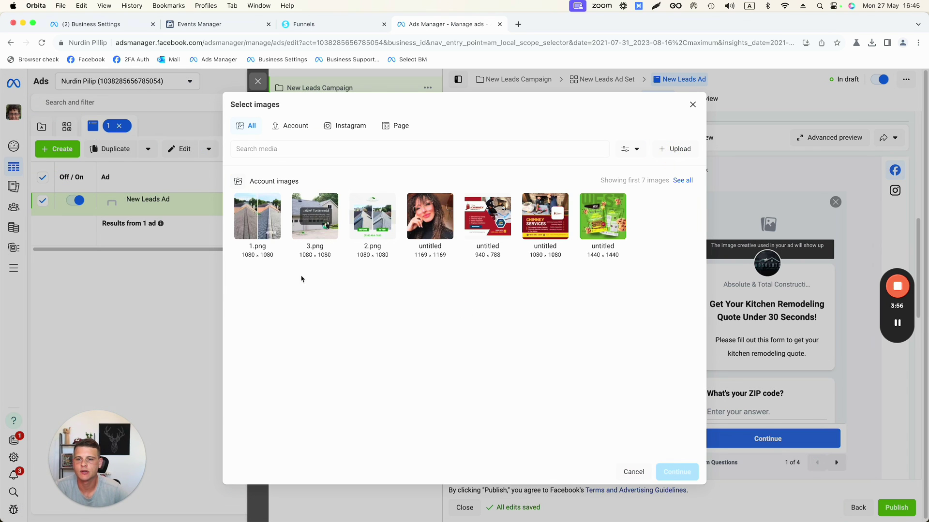
click(260, 228)
click(310, 225)
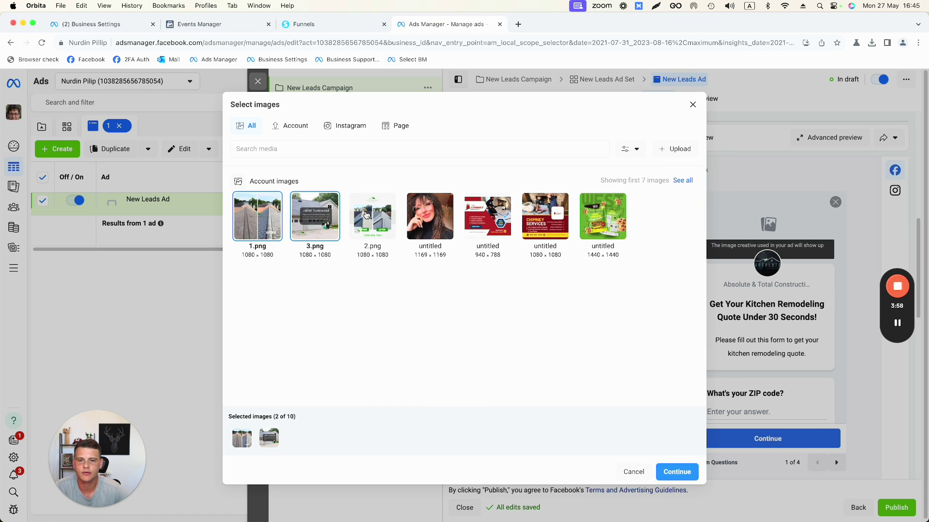
click(366, 215)
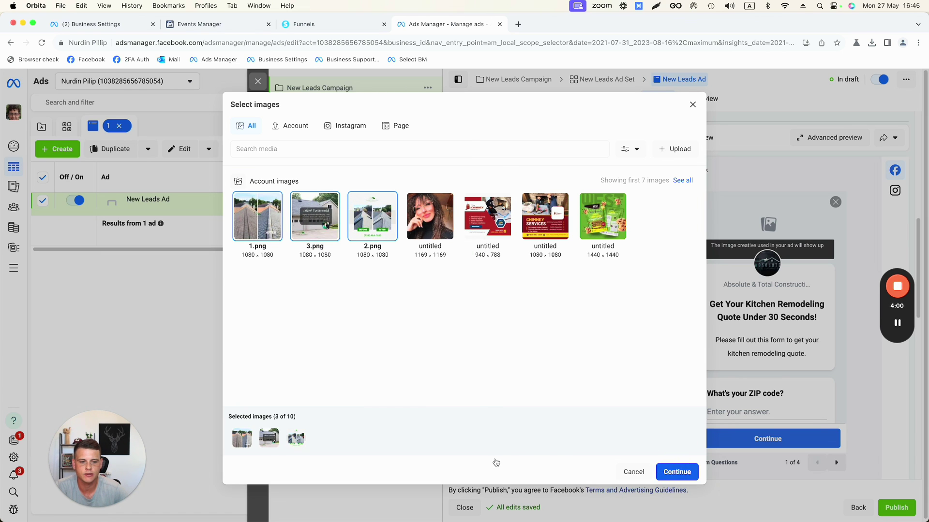
click(676, 472)
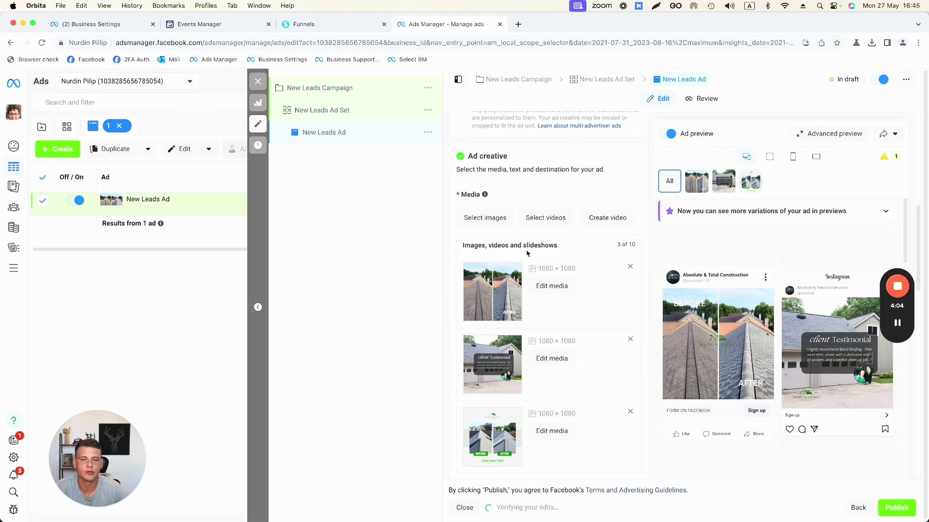
Paste the Raleigh homeowners claim copy as the first primary text.
scroll(446, 265, down, 5)
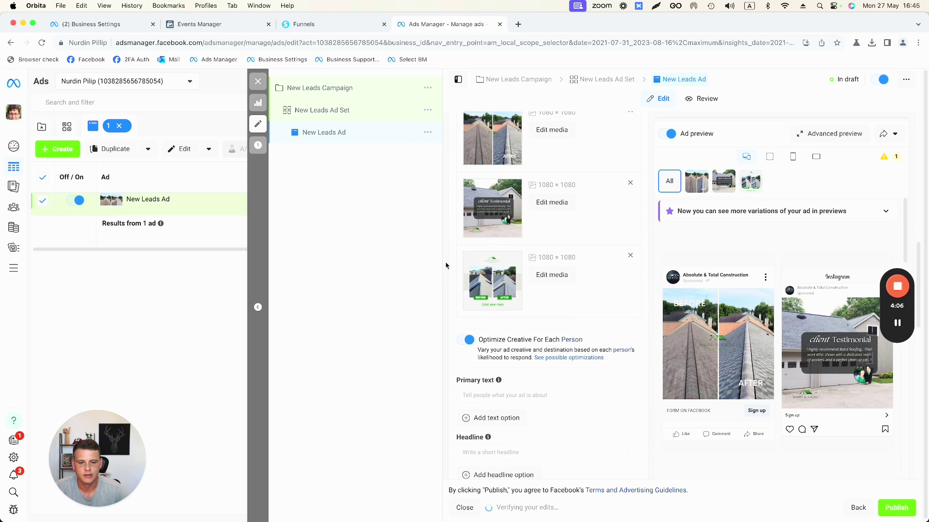
scroll(447, 251, down, 3)
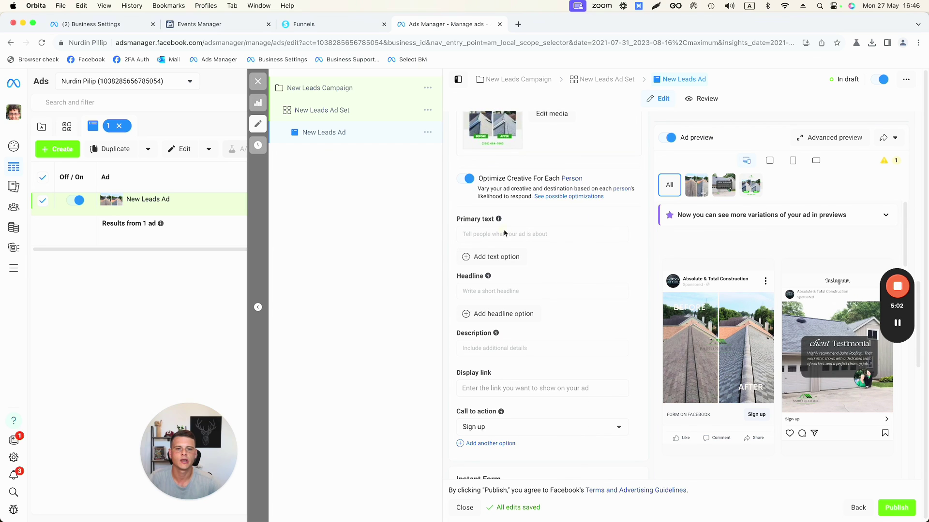
click(495, 235)
text(🚨 Attention Raleigh Homeowners! 🚨 🌪 Time is running out to file your claim for hail, wind or storms damages...  👉 Click Now to book your no-cost assessment today!)
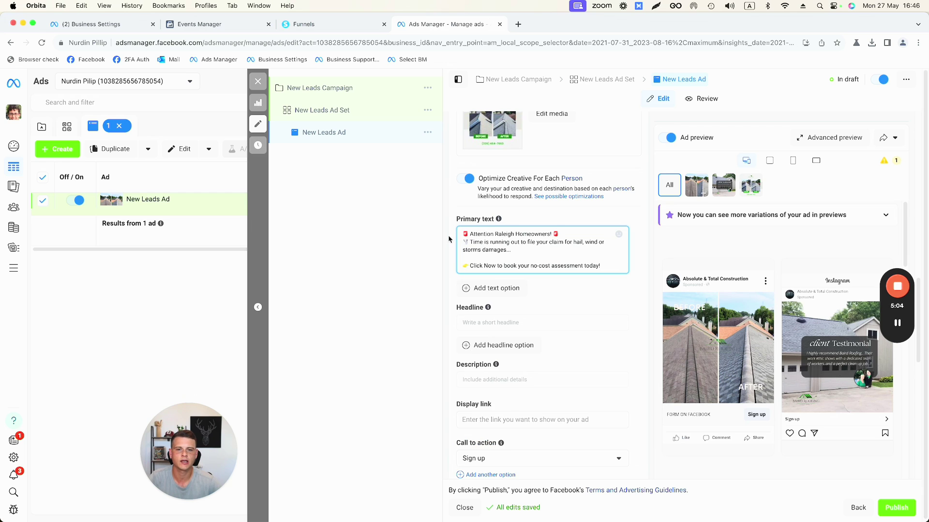
Add a second primary text option about recent weather-event roof damage.
click(467, 289)
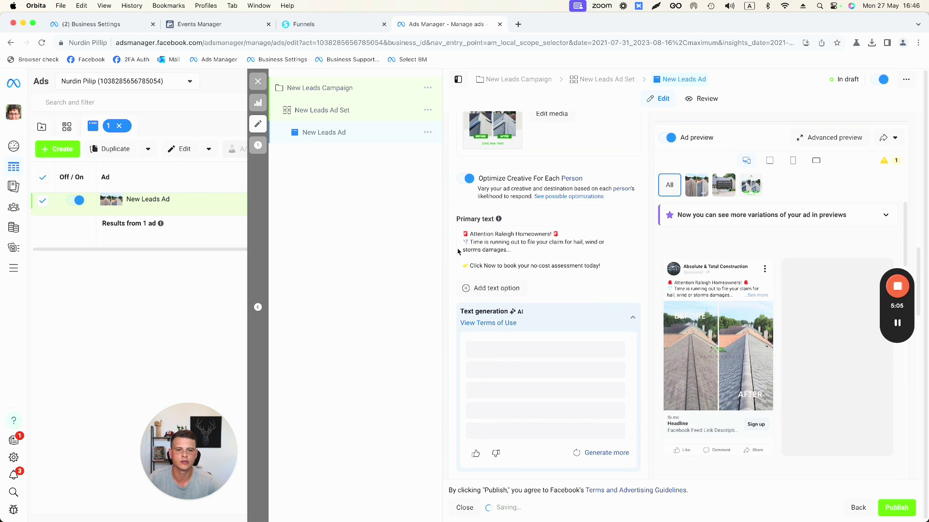
click(467, 289)
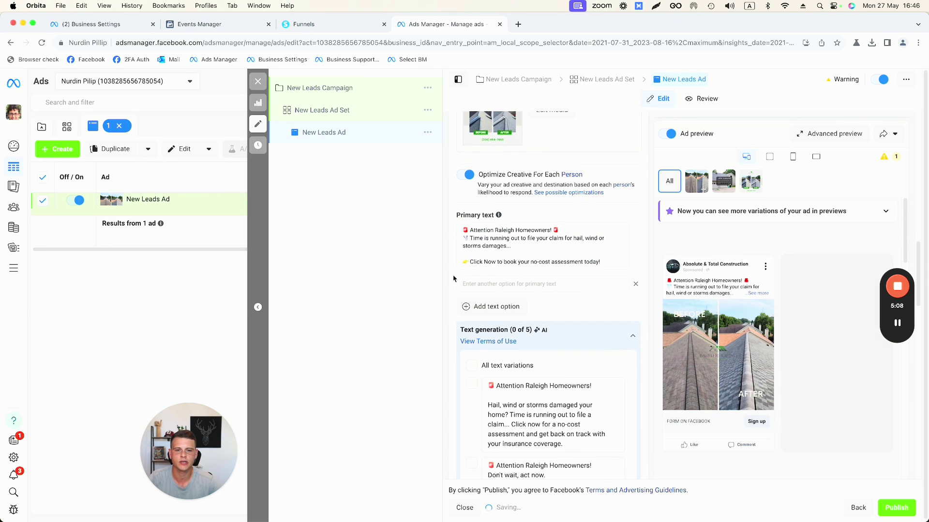
click(459, 283)
text(If you have roof damage due to recent weather events, you might be eligible to file a claim! Click Now to book your no-cost assessment today)
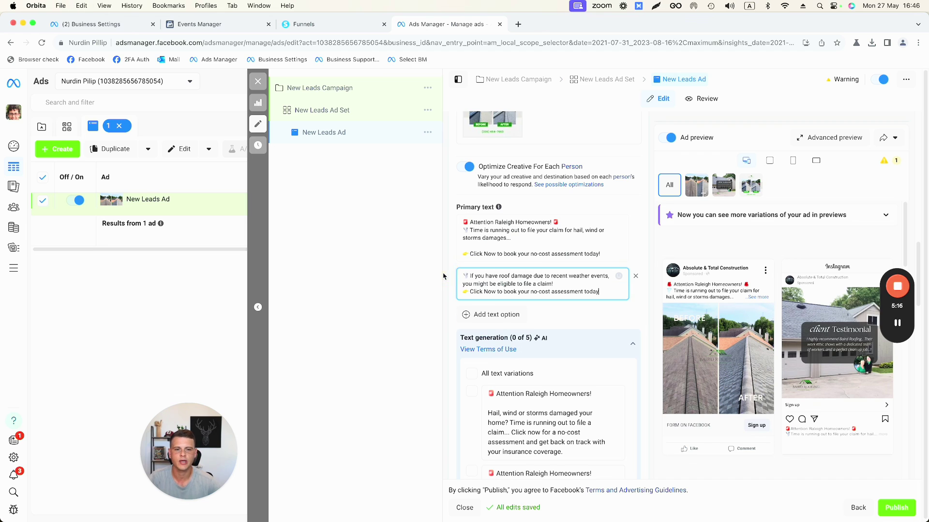
click(443, 276)
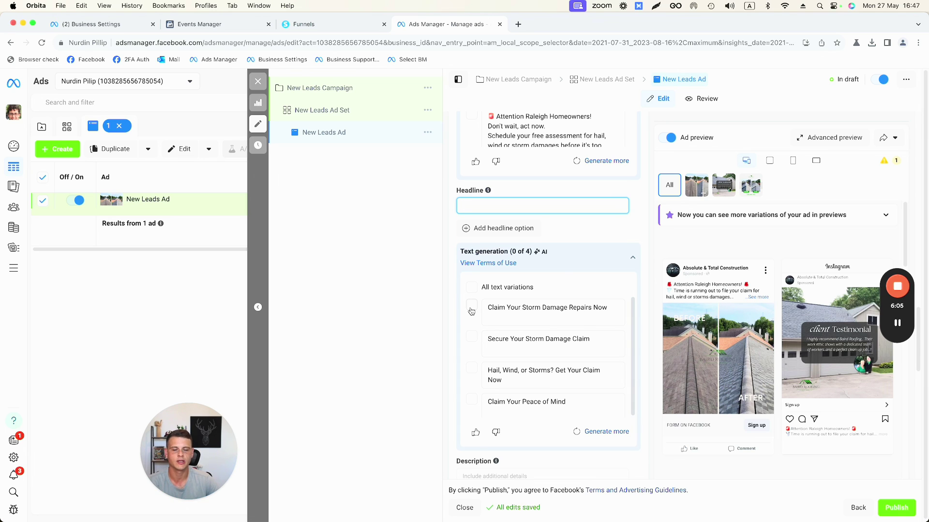
Pick AI headlines 'Claim Your Storm Damage Repairs Now' and 'Secure Your Storm Damage Claim', with a Book now call to action.
click(472, 308)
click(472, 337)
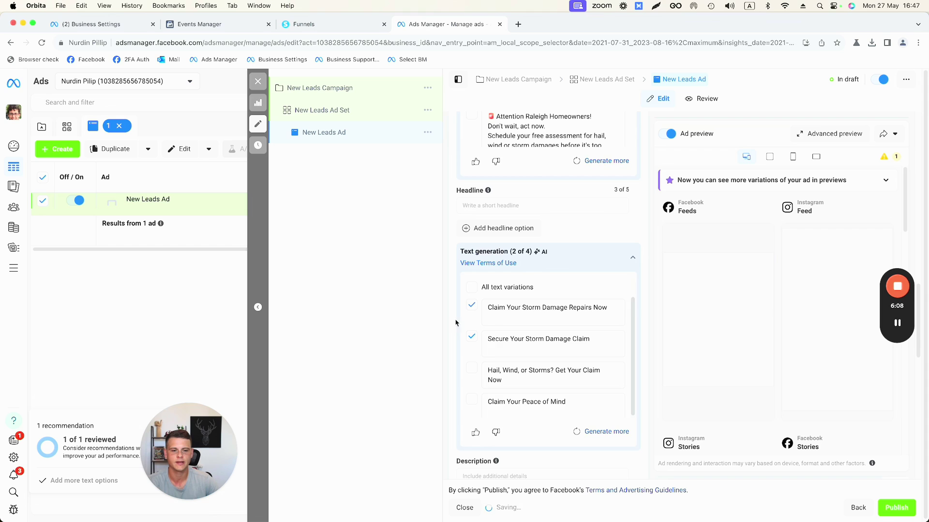
scroll(483, 348, down, 5)
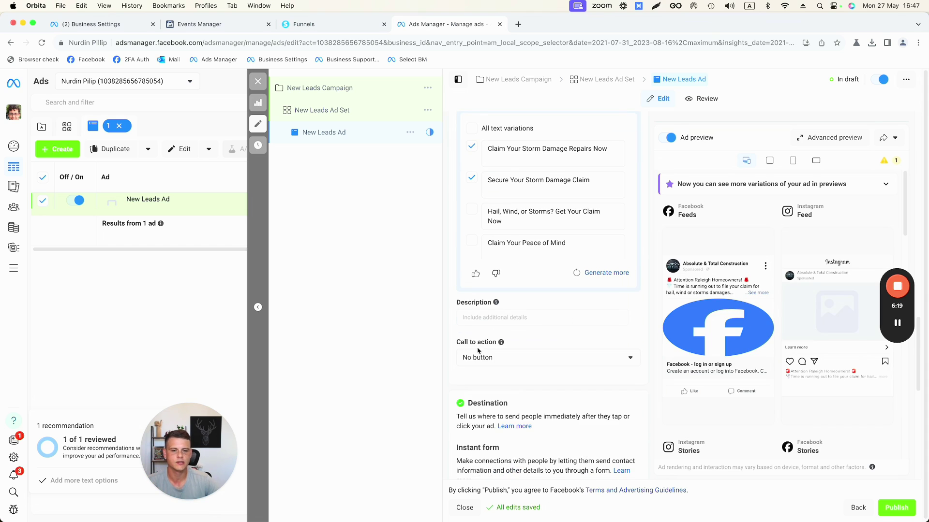
click(486, 359)
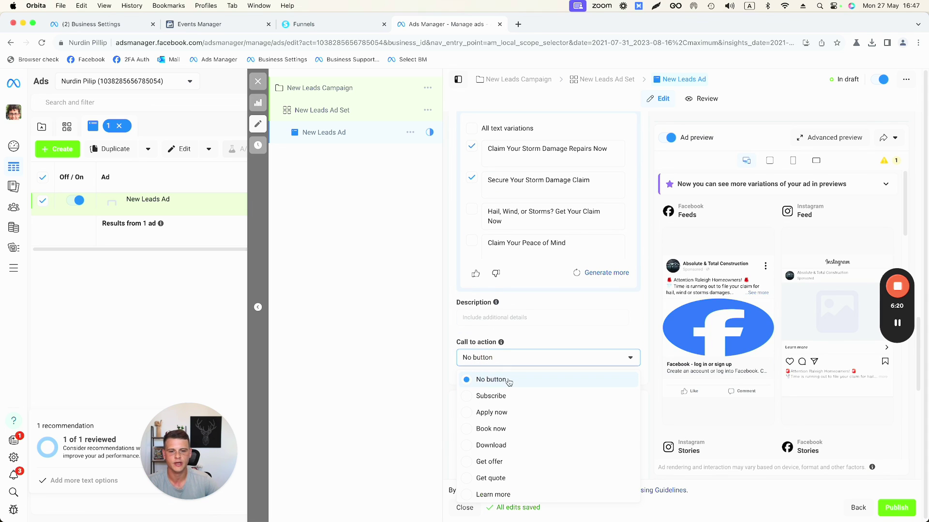
click(466, 427)
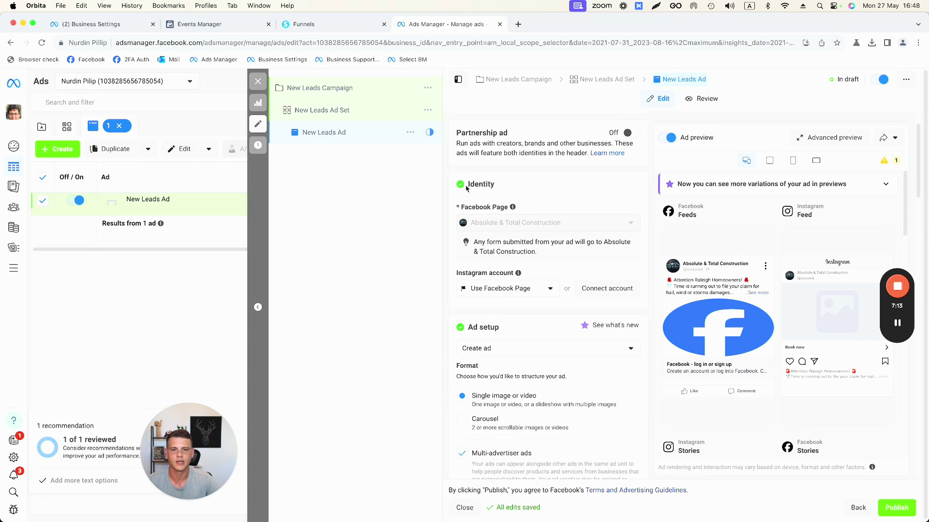
Replace the ad name with 'Dynamic creative #1'.
scroll(477, 163, up, 3)
triple_click(486, 153)
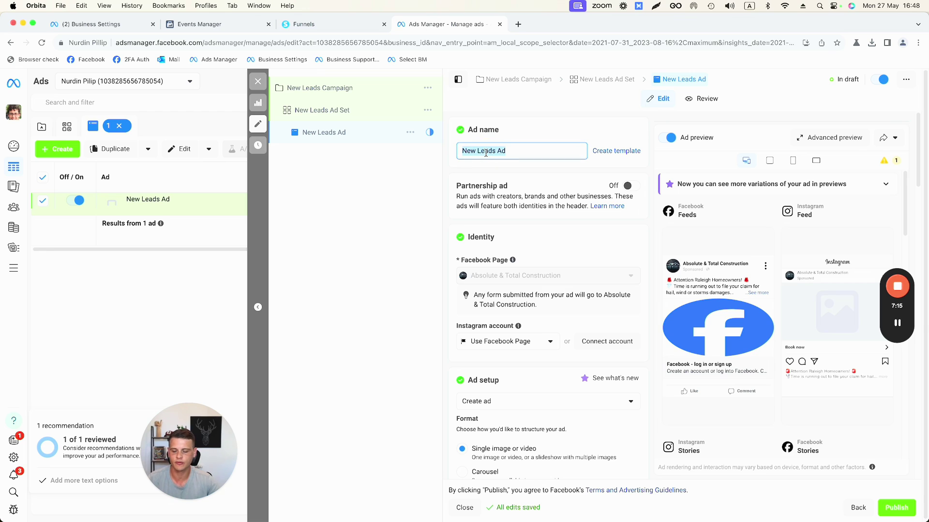
text(Ad 1)
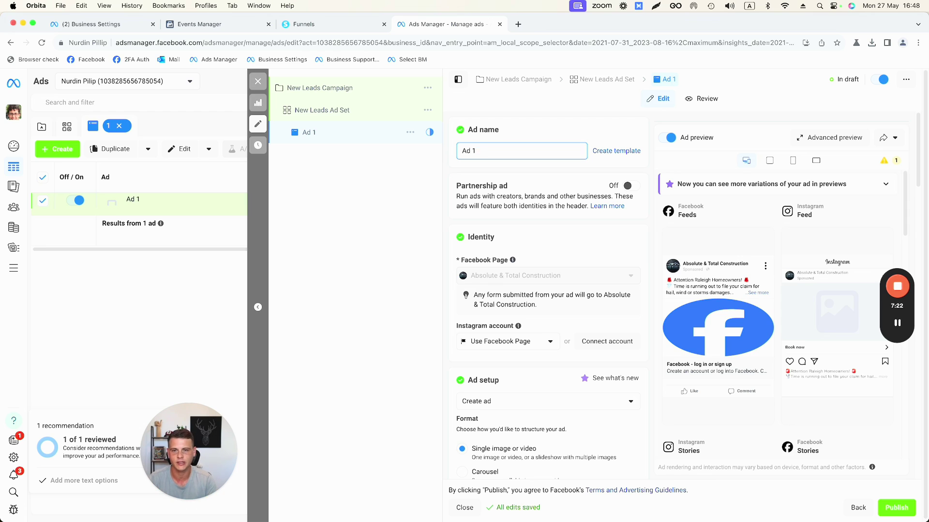
key(BackSpace)
key(BackSpace)
key(BackSpace)
key(BackSpace)
text(Dynamic creat)
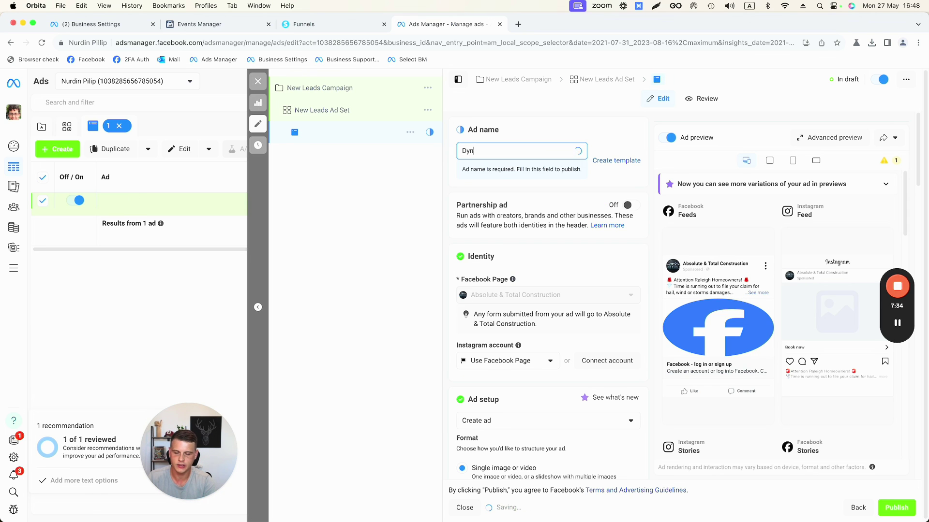
text(ive #1)
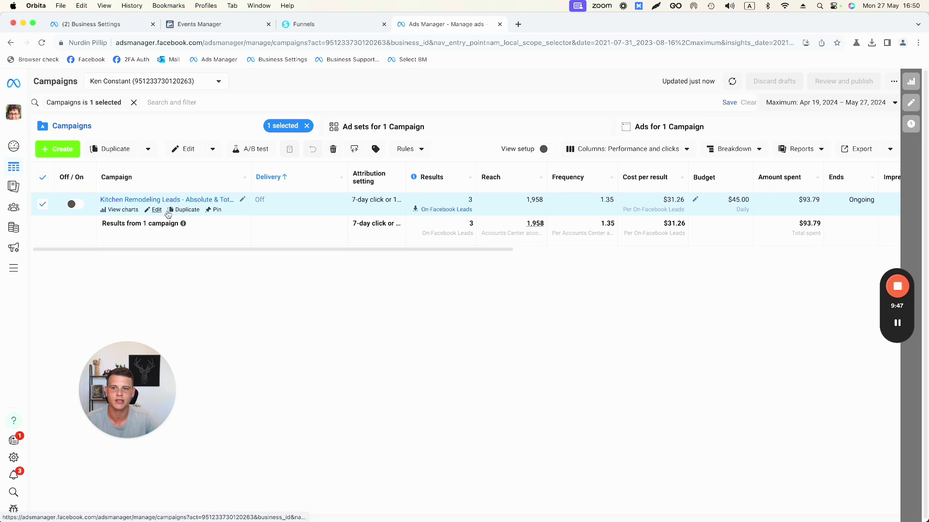
Show the campaign's ads, break results down by dynamic creative image, then switch to primary text.
click(659, 130)
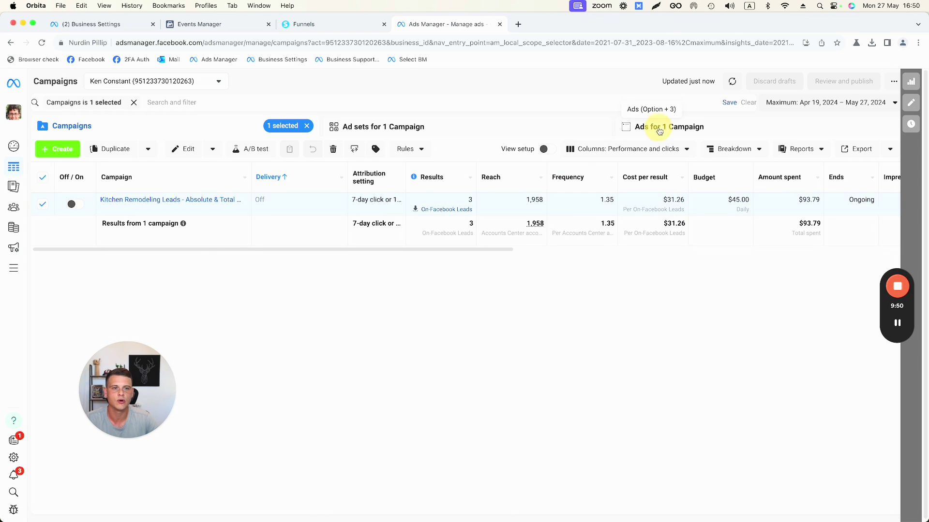
click(742, 151)
scroll(757, 304, down, 1)
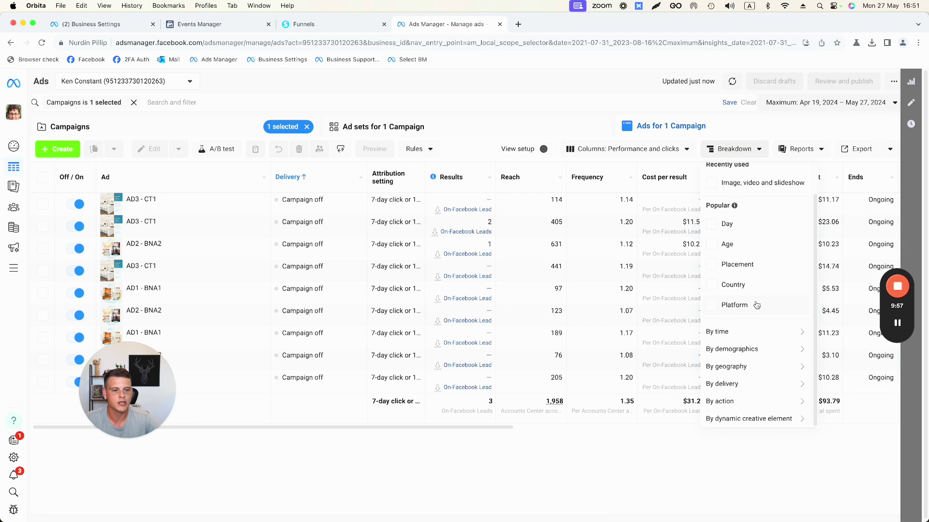
mouse_move(754, 399)
mouse_move(736, 419)
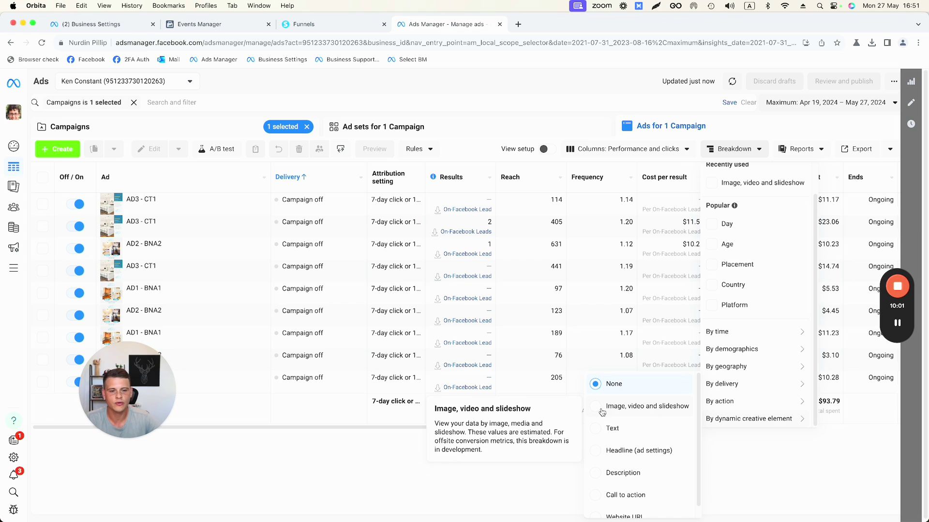
click(615, 409)
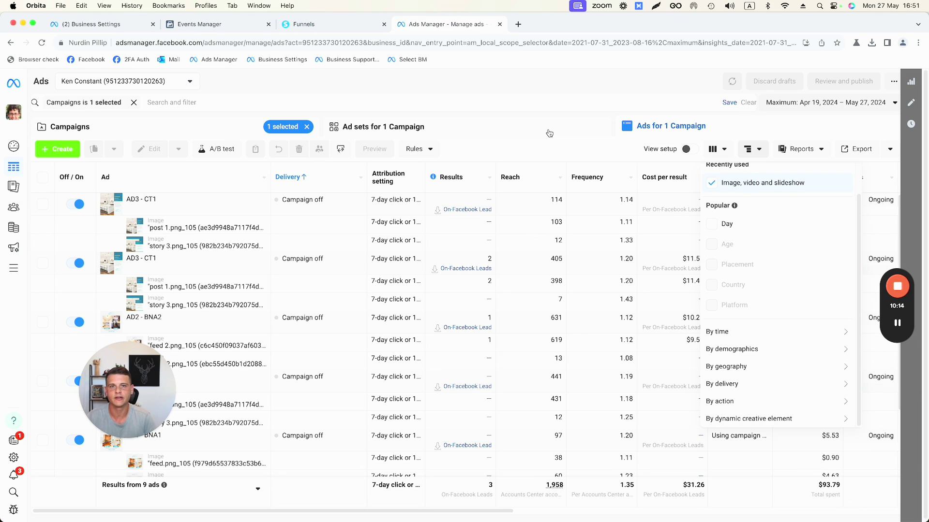
mouse_move(769, 418)
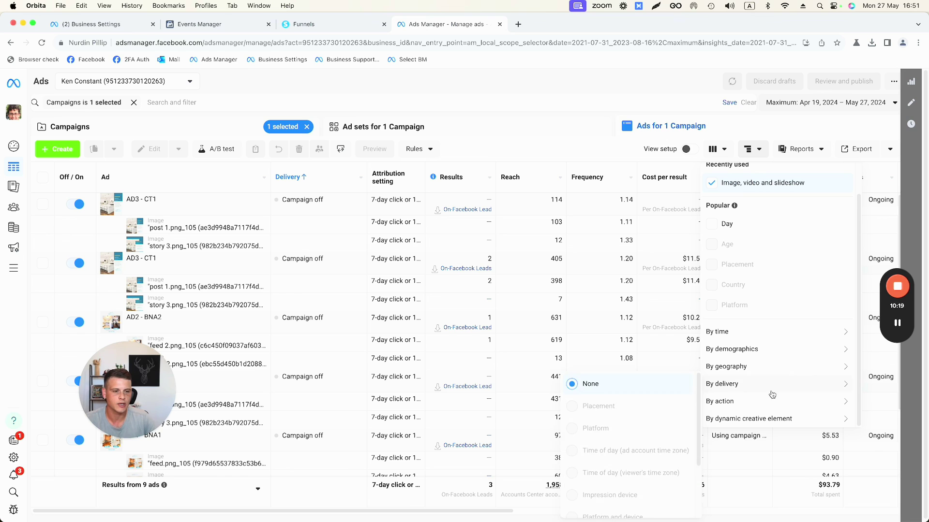
click(592, 430)
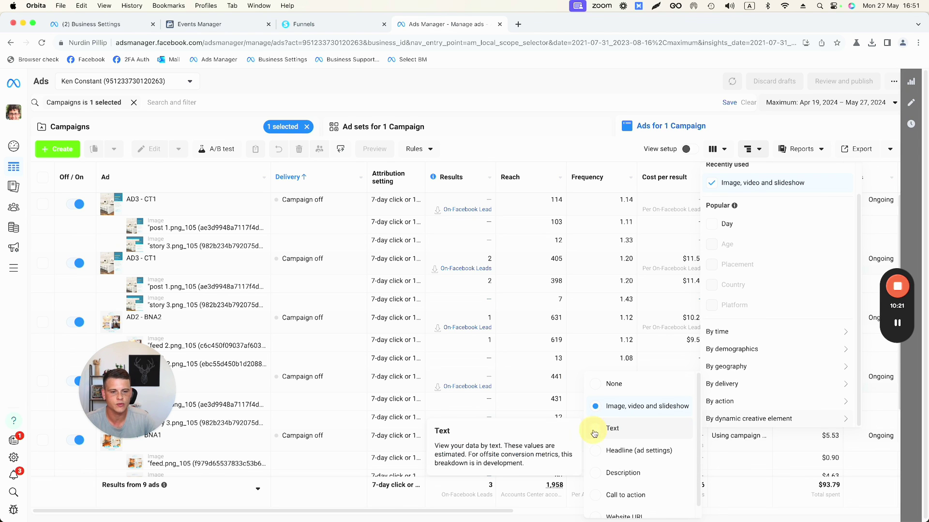